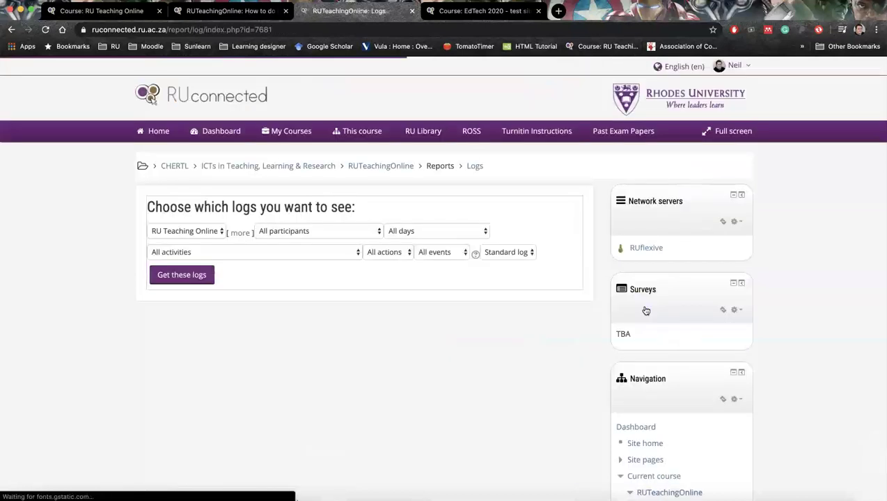
# - Review the course and participant choices for the log report, keeping RU Teaching Online and All participants
pyautogui.scroll(-1, 223, 300)
pyautogui.click(223, 301)
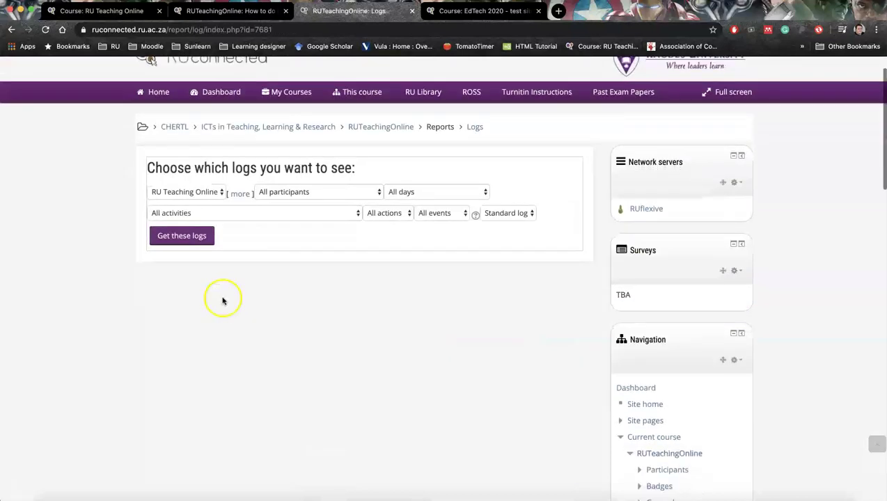
pyautogui.click(186, 195)
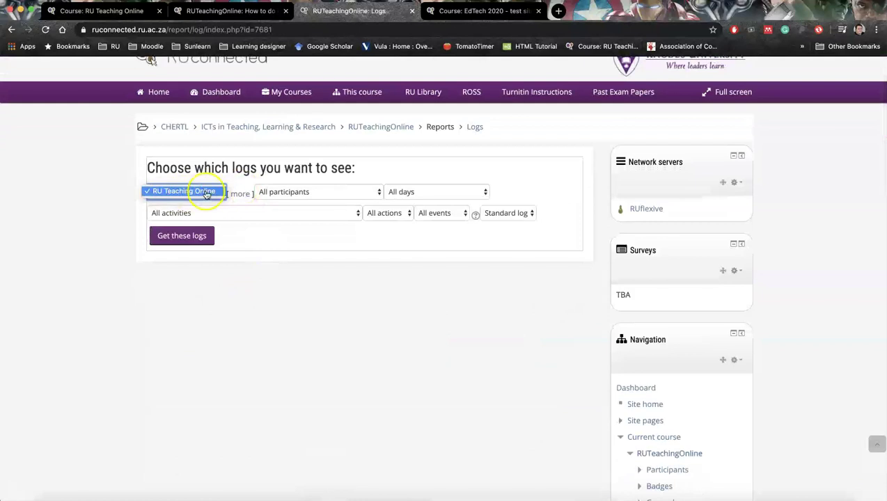
pyautogui.click(206, 195)
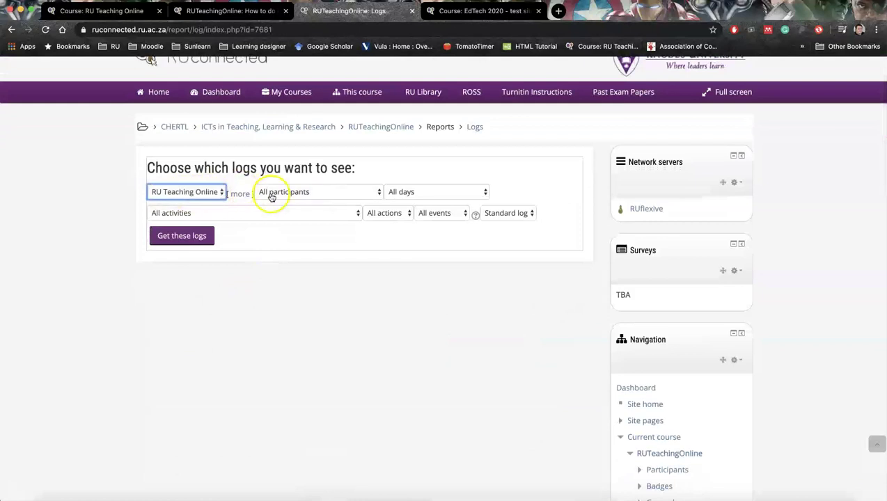
pyautogui.click(293, 193)
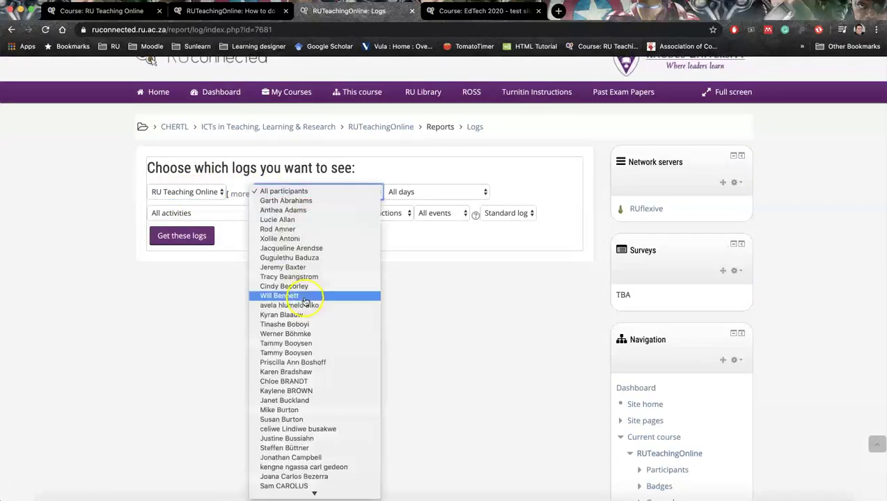
pyautogui.scroll(-5, 298, 304)
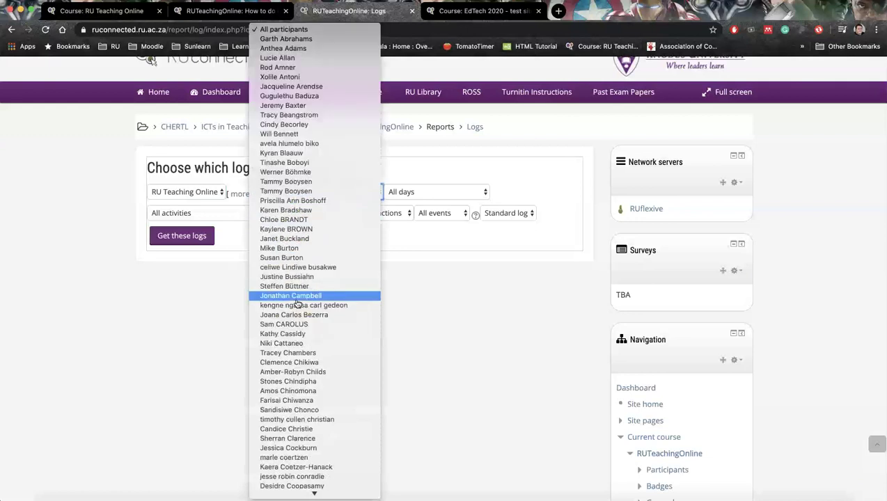
pyautogui.press('Escape')
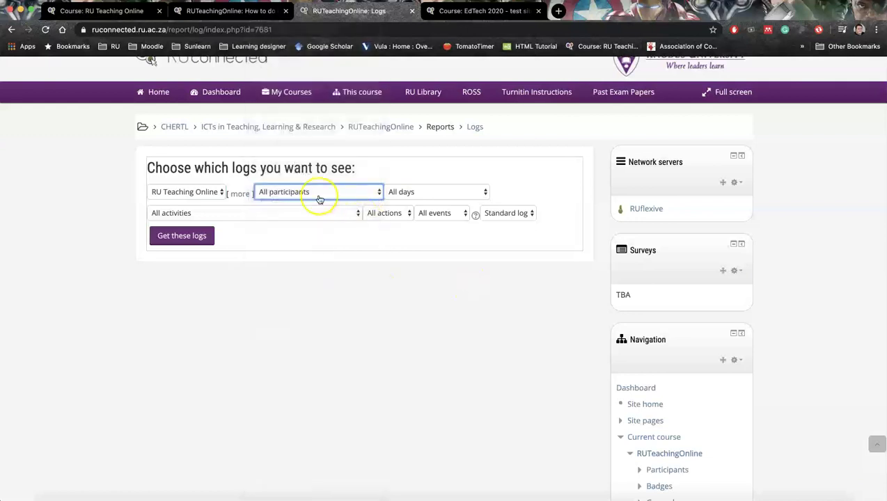
# - Limit the log report to Friday, 27 March 2020
pyautogui.click(448, 192)
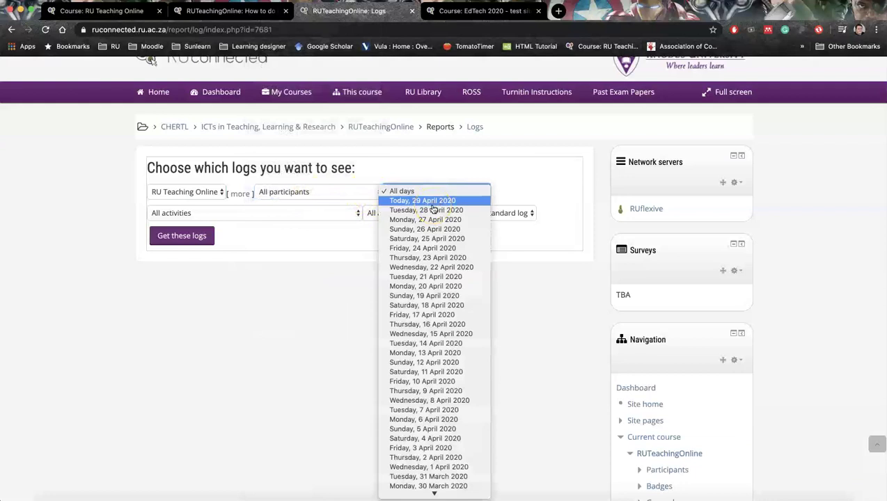
pyautogui.click(420, 344)
pyautogui.scroll(-3, 420, 344)
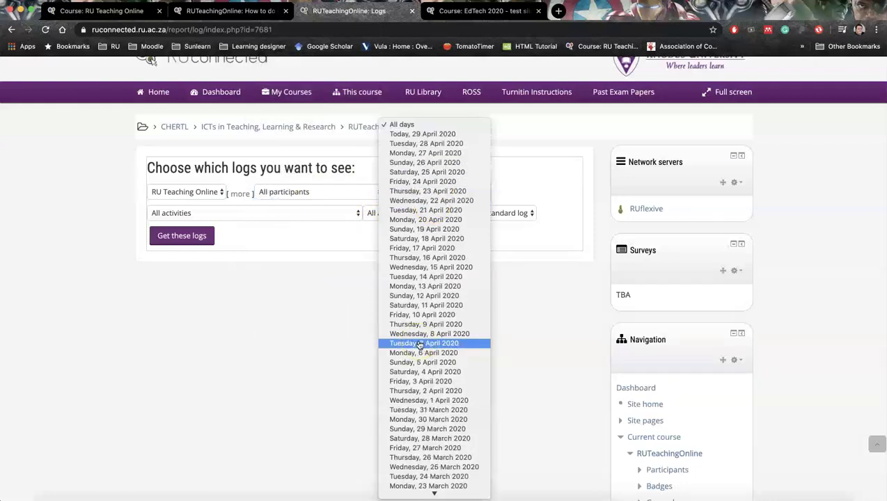
pyautogui.click(420, 383)
pyautogui.scroll(-2, 420, 390)
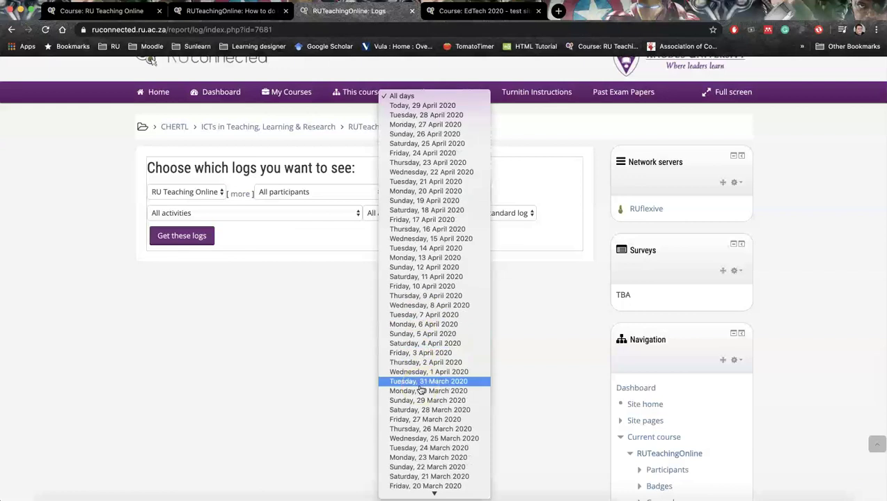
pyautogui.click(420, 420)
pyautogui.click(421, 419)
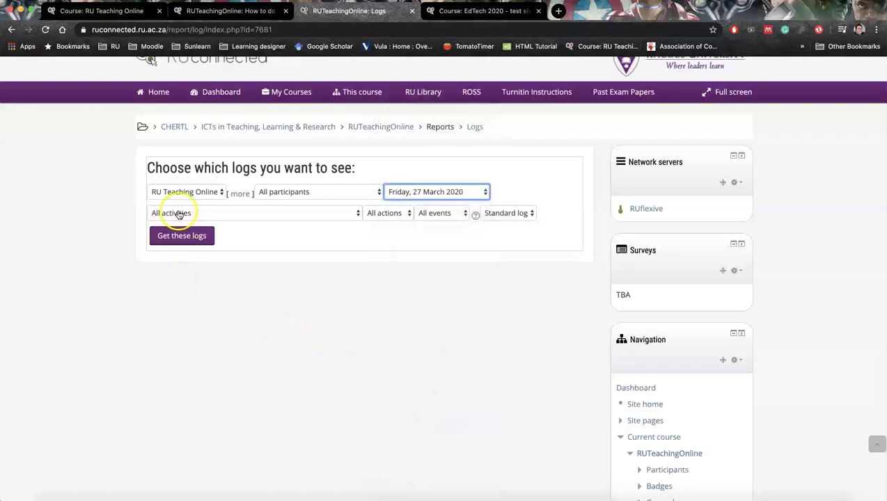
# - Keep all activities in the log report and restrict the actions to View
pyautogui.click(179, 214)
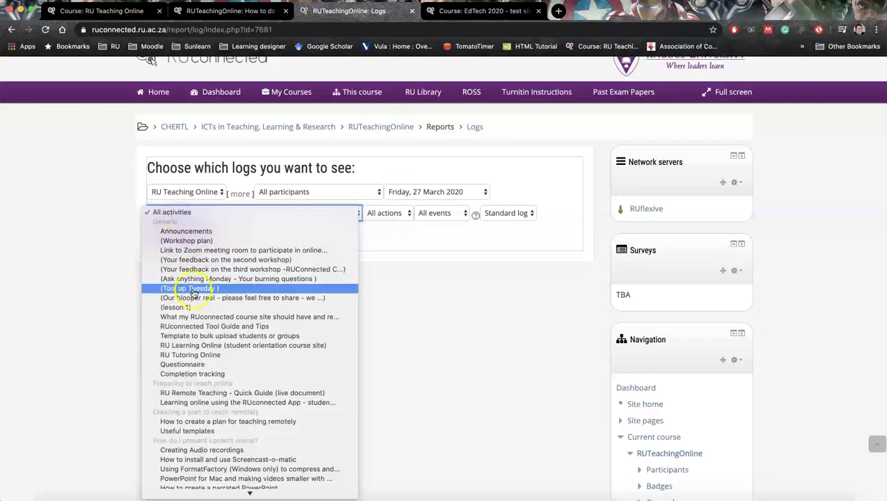
pyautogui.click(459, 278)
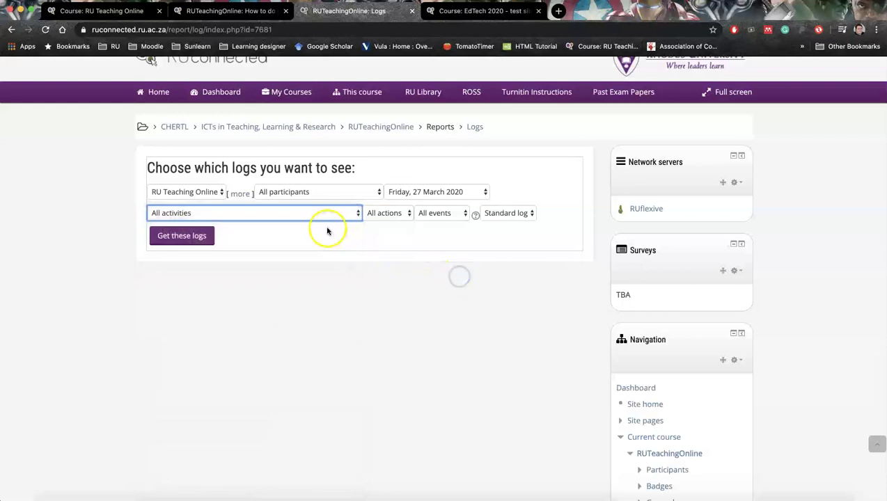
pyautogui.click(373, 194)
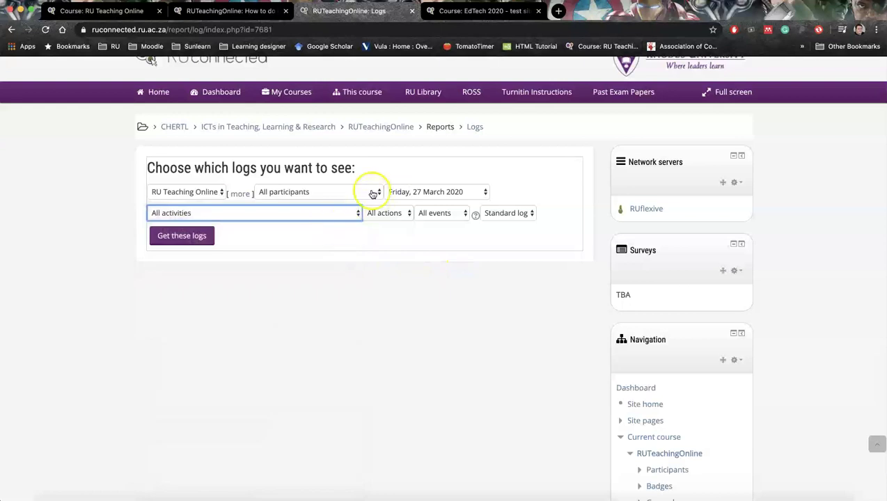
pyautogui.click(391, 217)
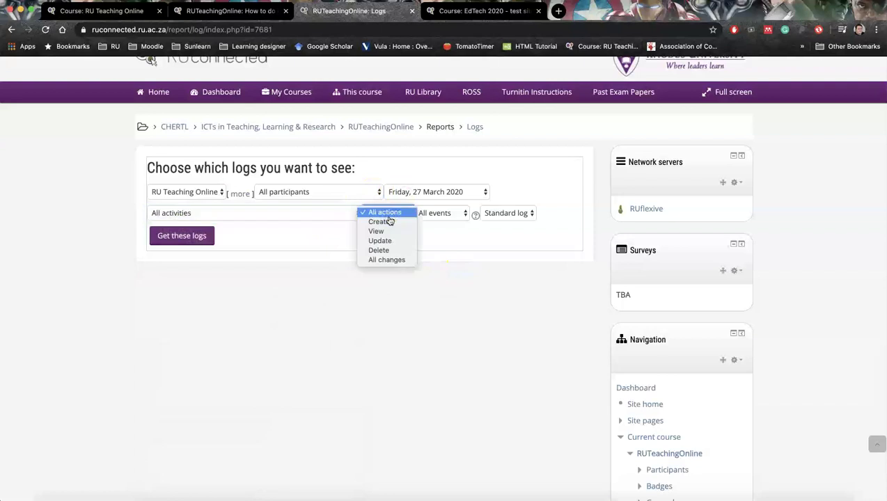
pyautogui.click(388, 234)
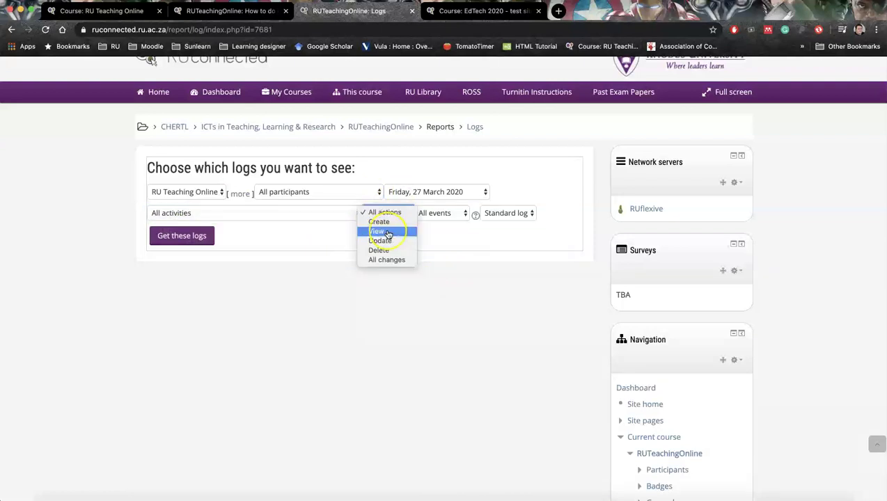
pyautogui.click(382, 228)
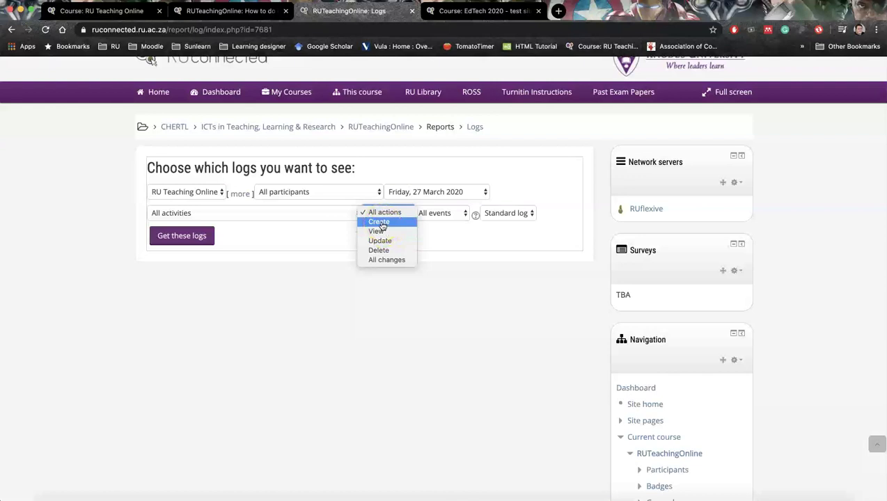
pyautogui.click(394, 234)
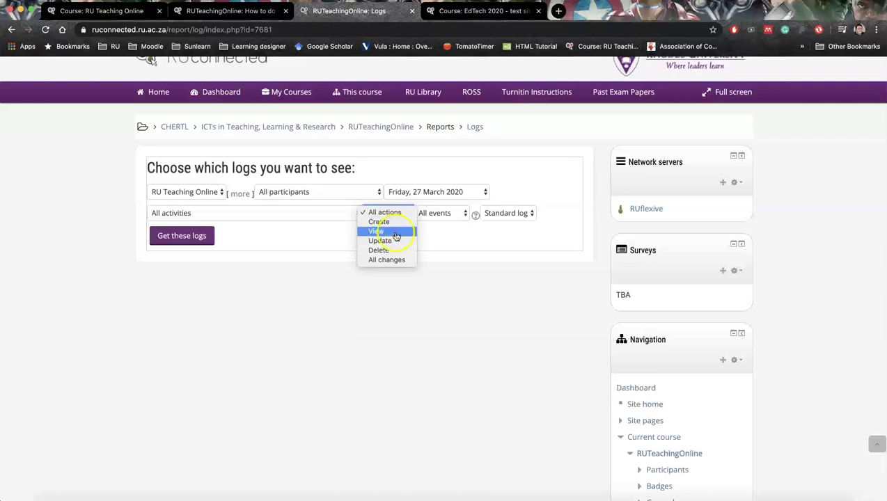
# - Restrict the log report's events to Participating
pyautogui.click(449, 216)
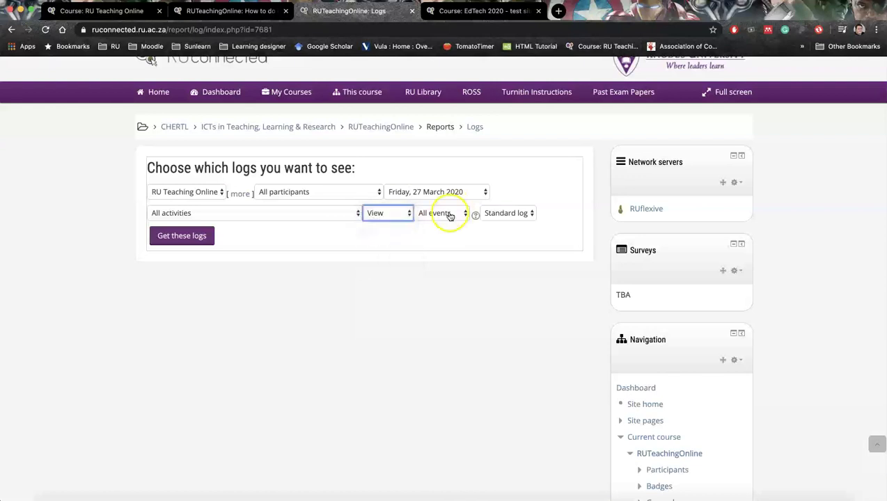
pyautogui.click(434, 221)
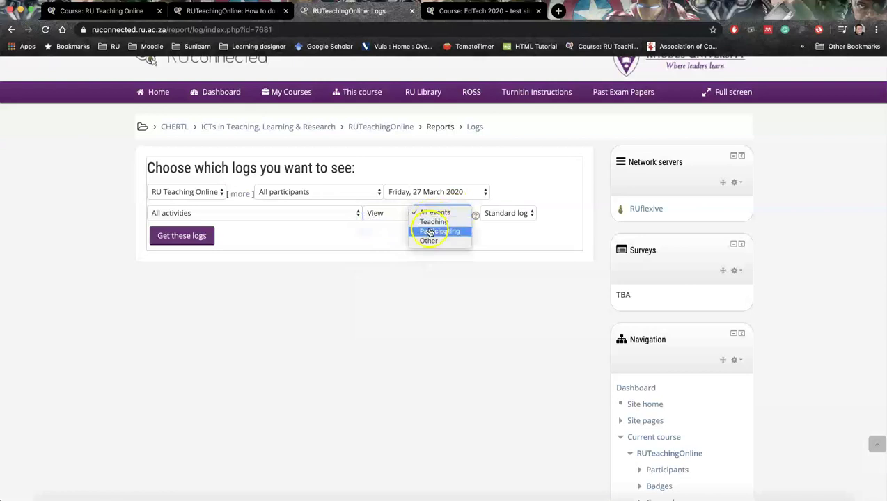
pyautogui.click(431, 232)
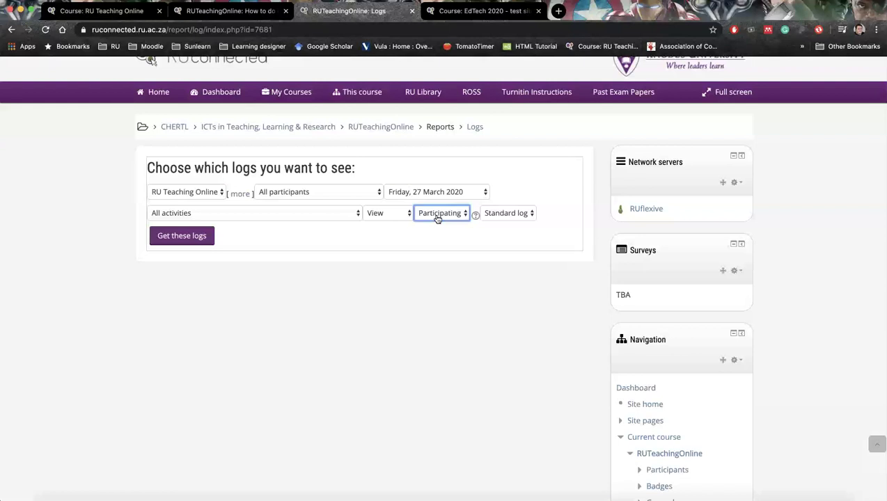
# - Keep Standard log as the log source and retrieve the filtered logs
pyautogui.click(501, 220)
pyautogui.click(500, 217)
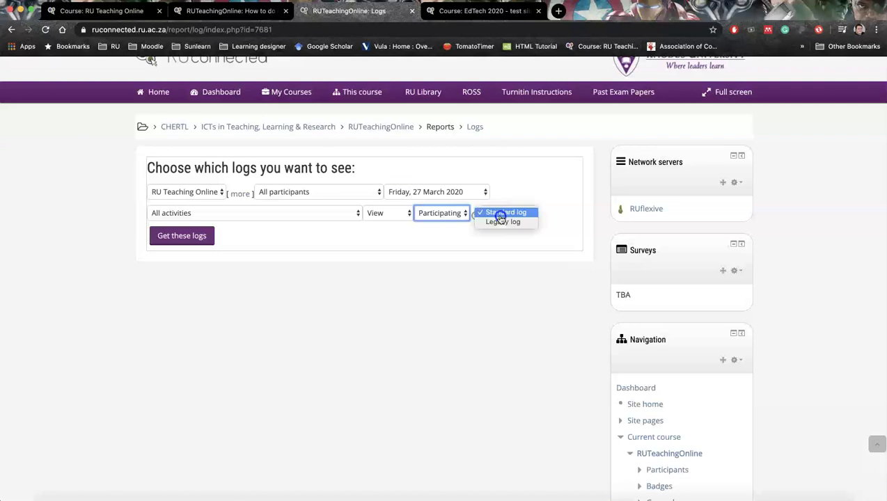
pyautogui.click(509, 214)
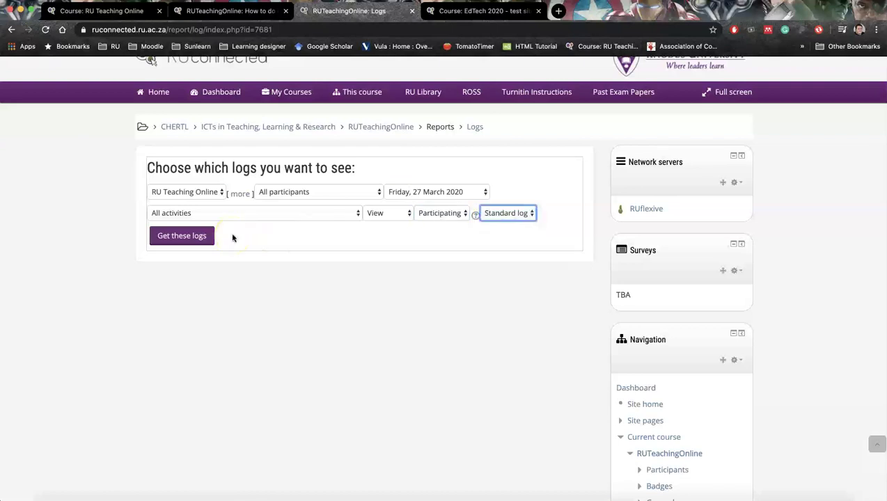
pyautogui.click(204, 236)
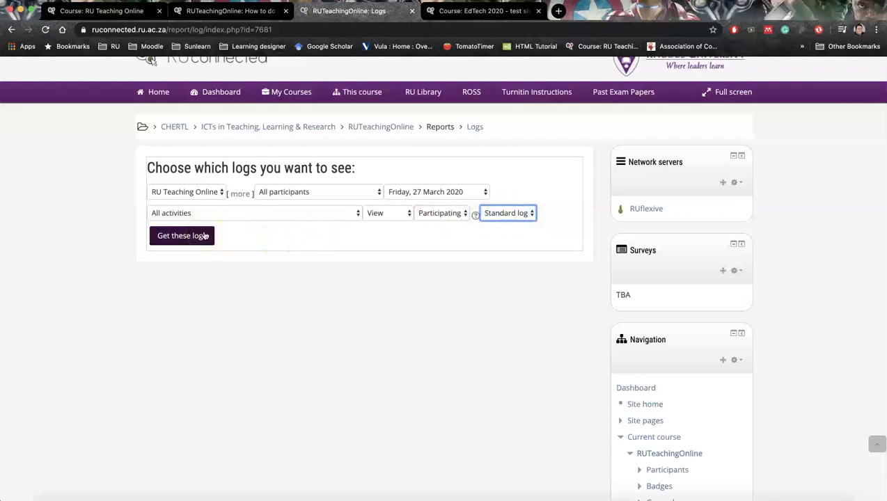
pyautogui.click(204, 236)
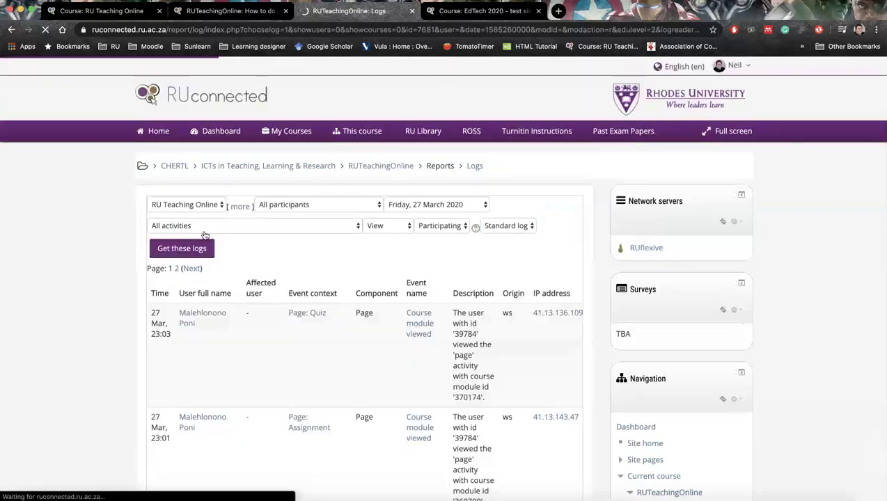
# - Examine the retrieved log entries, including their times, users, event contexts, event names and descriptions
pyautogui.click(117, 240)
pyautogui.scroll(-1, 119, 241)
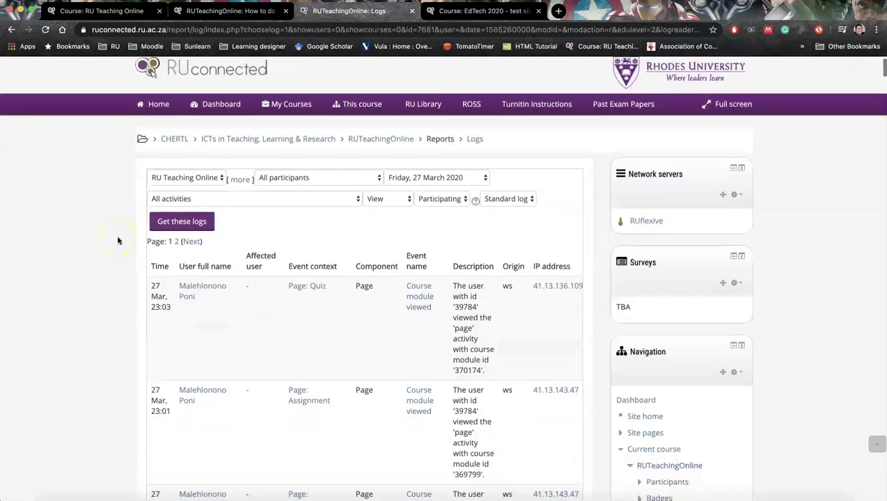
pyautogui.scroll(-1, 118, 241)
pyautogui.scroll(-2, 117, 241)
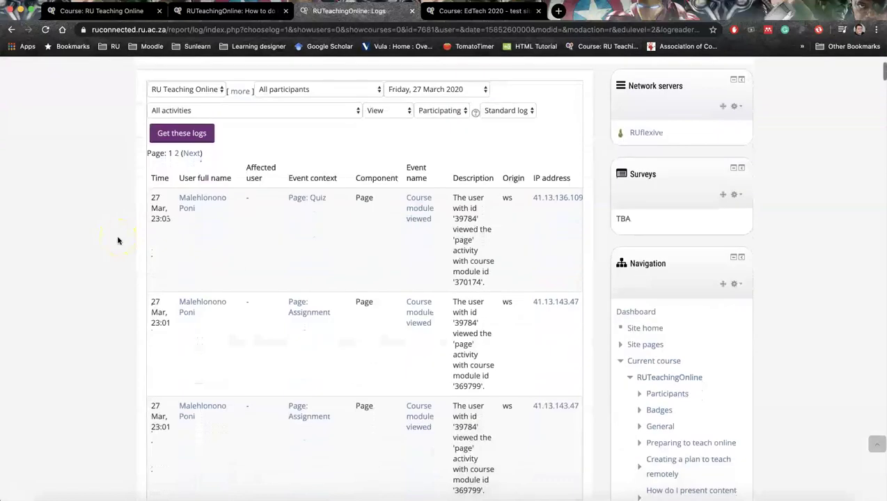
pyautogui.scroll(-1, 118, 240)
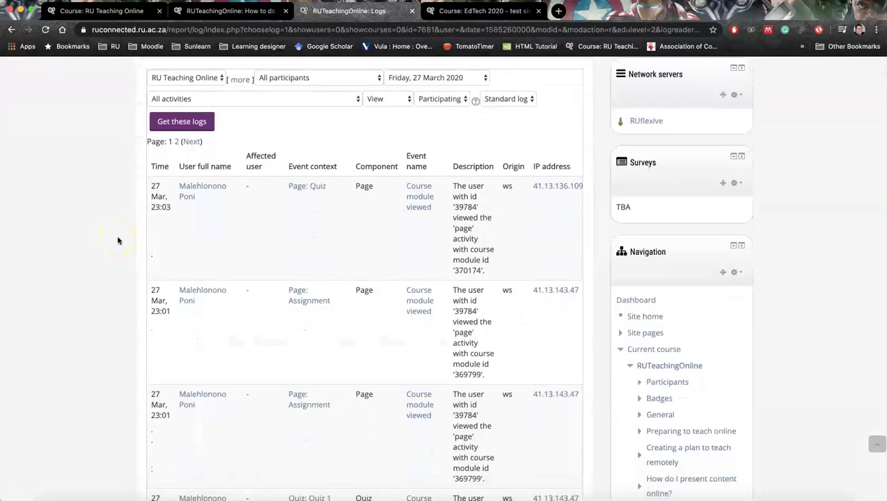
pyautogui.scroll(-1, 223, 201)
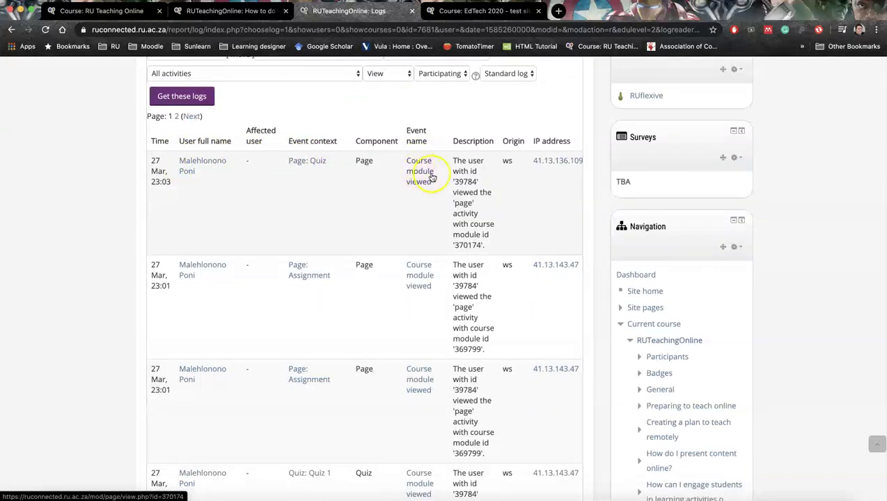
pyautogui.scroll(-2, 417, 207)
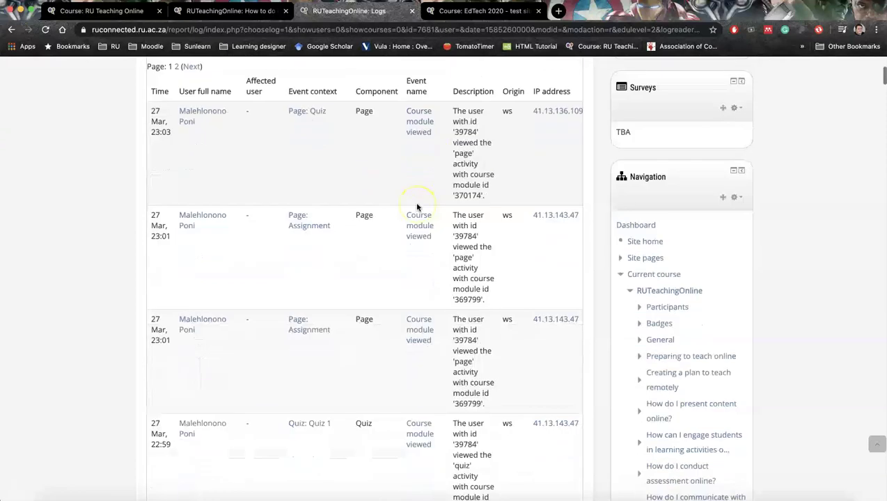
pyautogui.scroll(-5, 417, 207)
pyautogui.scroll(1, 420, 252)
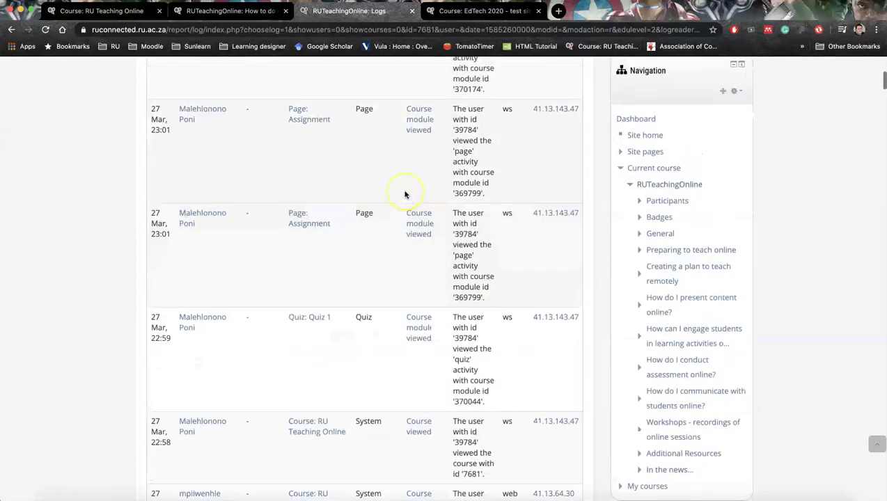
pyautogui.scroll(5, 404, 194)
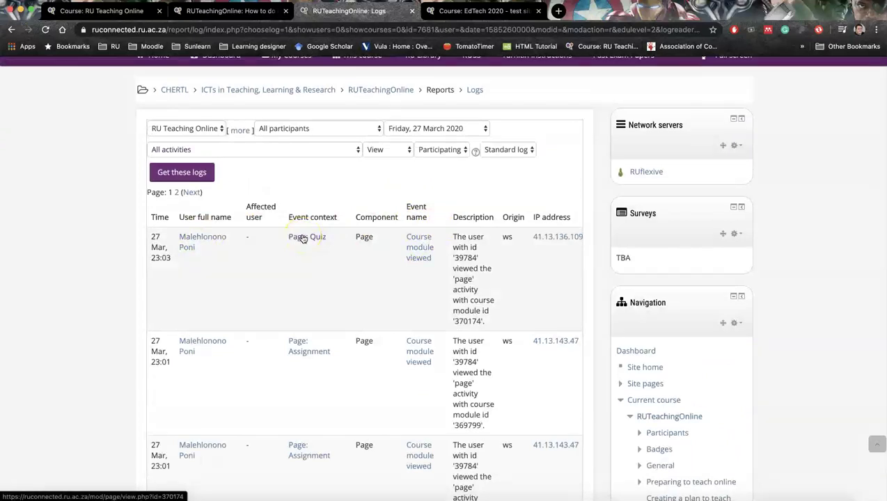
pyautogui.scroll(-1, 303, 238)
pyautogui.scroll(-2, 303, 239)
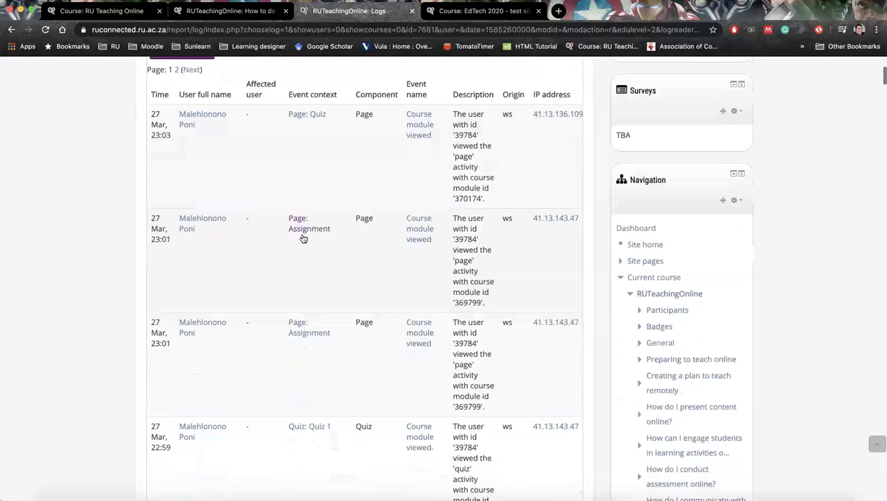
pyautogui.scroll(-3, 303, 239)
pyautogui.scroll(-4, 303, 239)
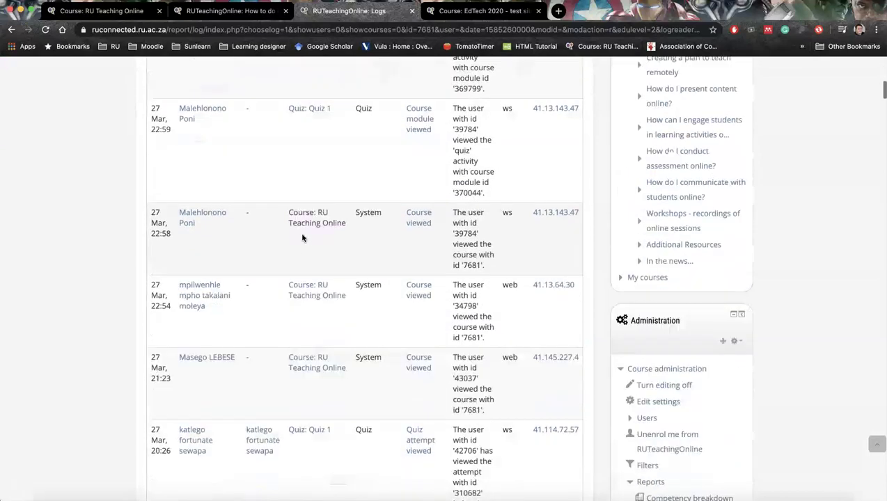
pyautogui.scroll(-3, 303, 239)
pyautogui.scroll(-4, 303, 239)
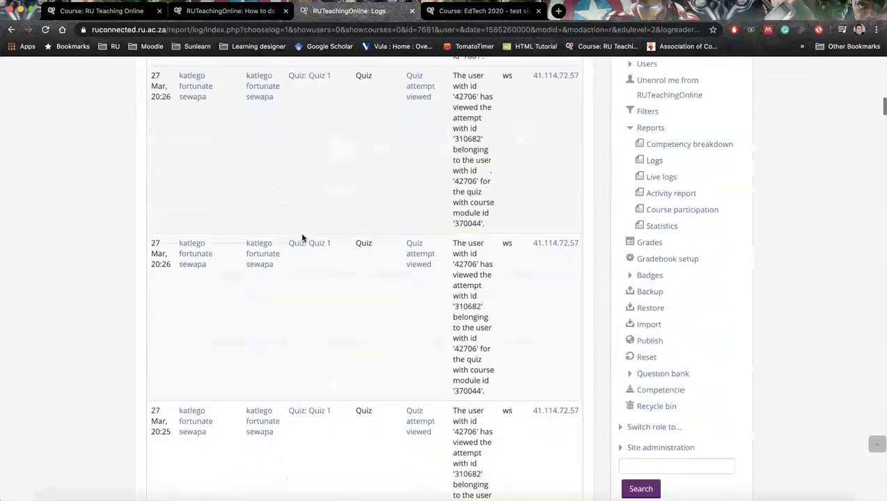
pyautogui.scroll(-6, 303, 239)
pyautogui.scroll(-5, 303, 239)
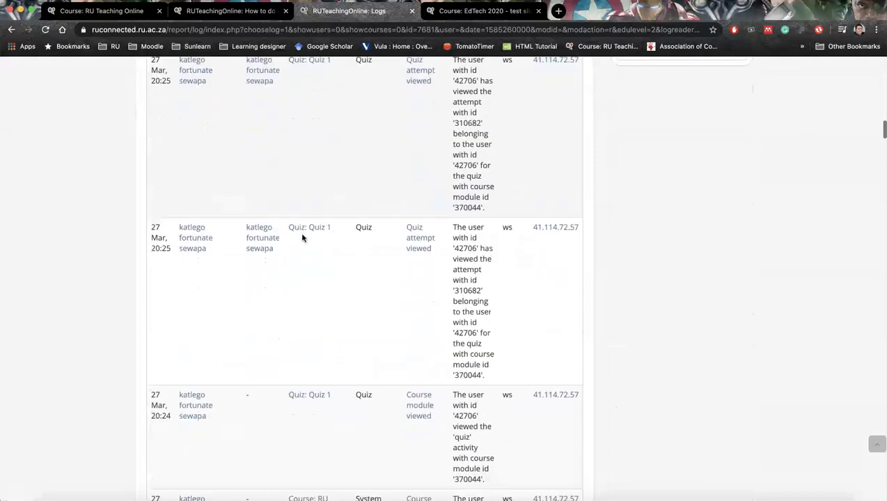
# - Review the remaining filtered log entries through to the end of the first report page
pyautogui.scroll(-4, 303, 238)
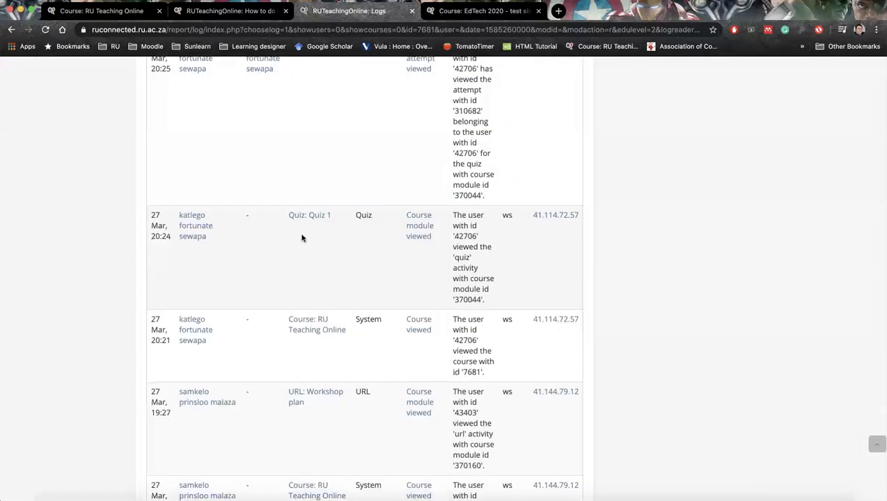
pyautogui.scroll(-2, 302, 238)
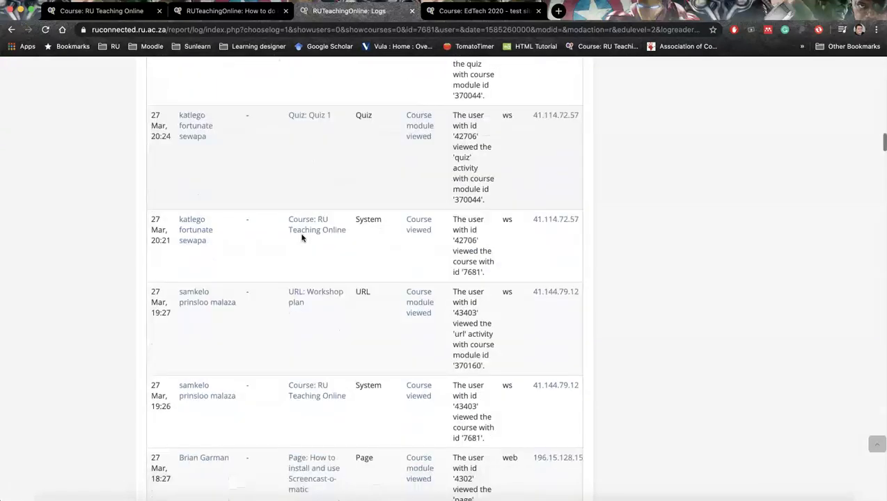
pyautogui.scroll(-1, 302, 238)
pyautogui.scroll(-3, 302, 238)
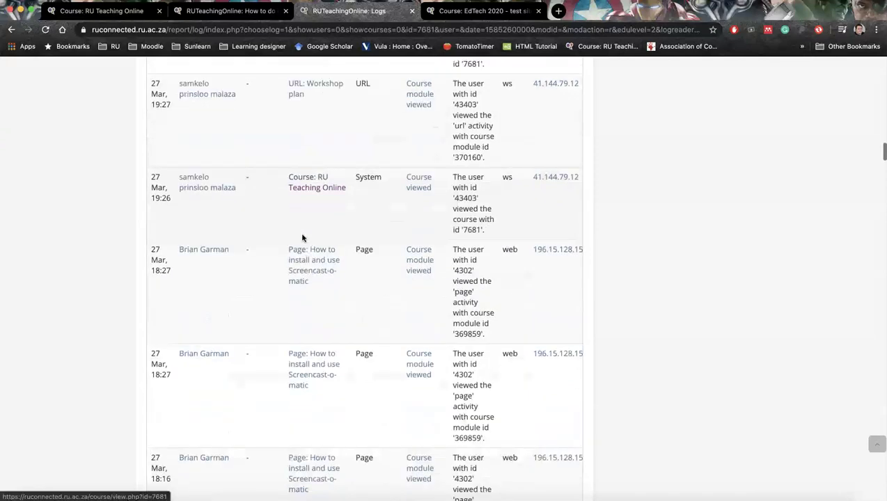
pyautogui.scroll(-4, 301, 238)
pyautogui.scroll(-4, 302, 238)
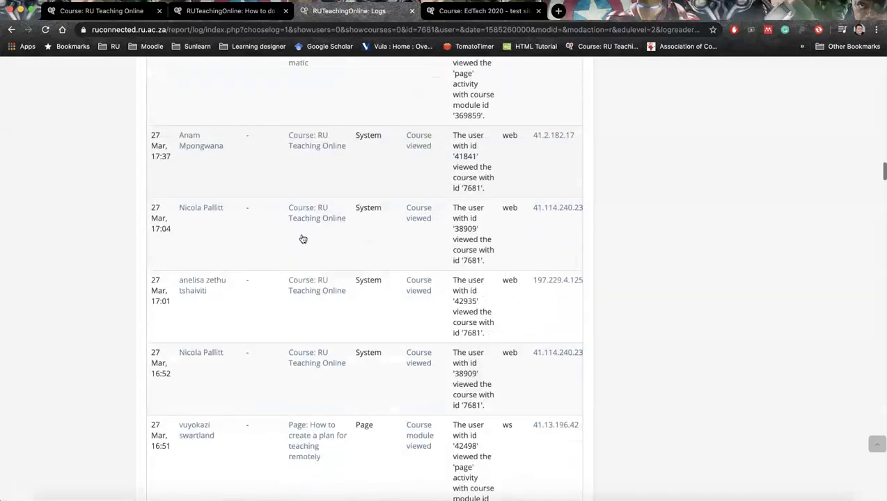
pyautogui.scroll(-3, 303, 239)
pyautogui.scroll(-3, 303, 239)
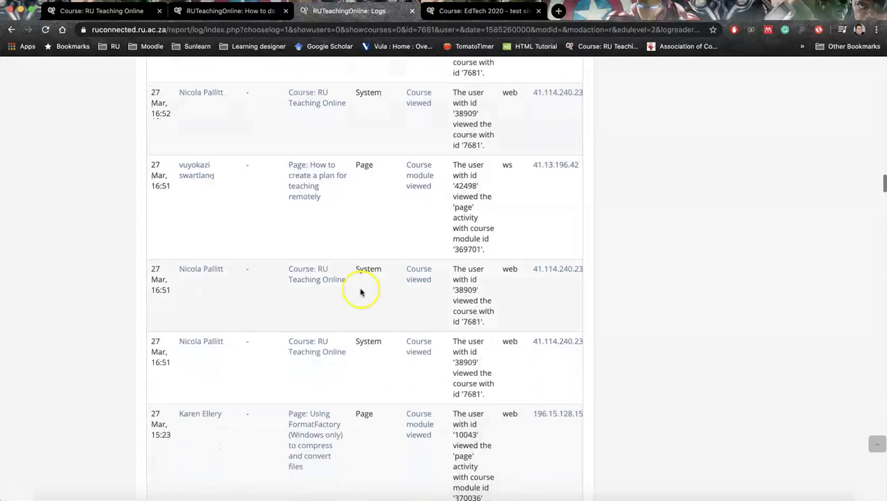
pyautogui.scroll(-8, 355, 282)
pyautogui.scroll(-10, 351, 272)
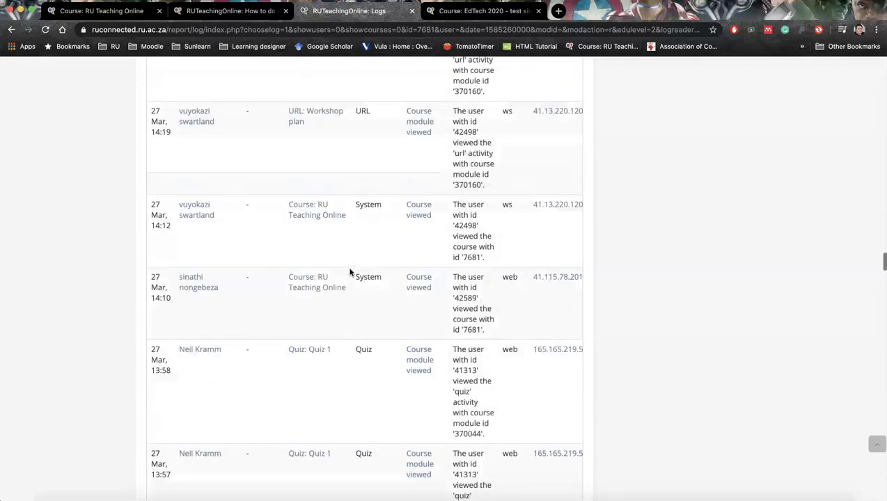
pyautogui.scroll(-15, 350, 272)
pyautogui.scroll(-15, 350, 273)
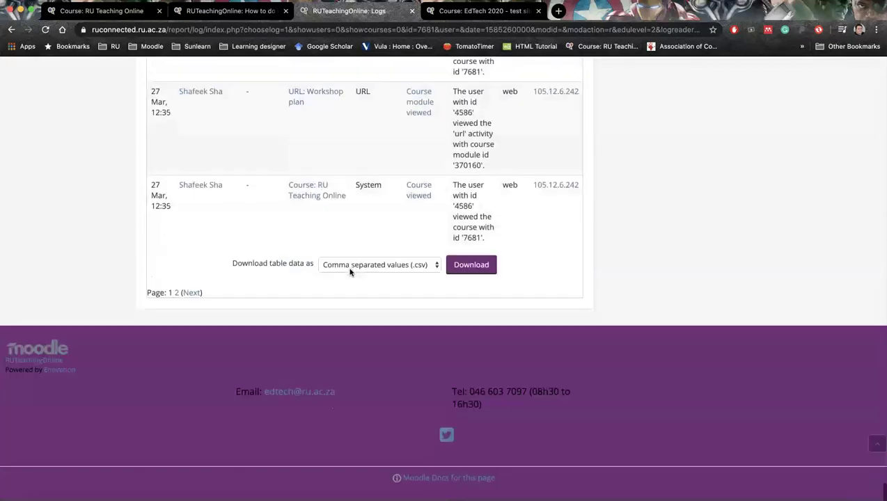
# - Download the log table data in Microsoft Excel (.xlsx) format
pyautogui.click(323, 265)
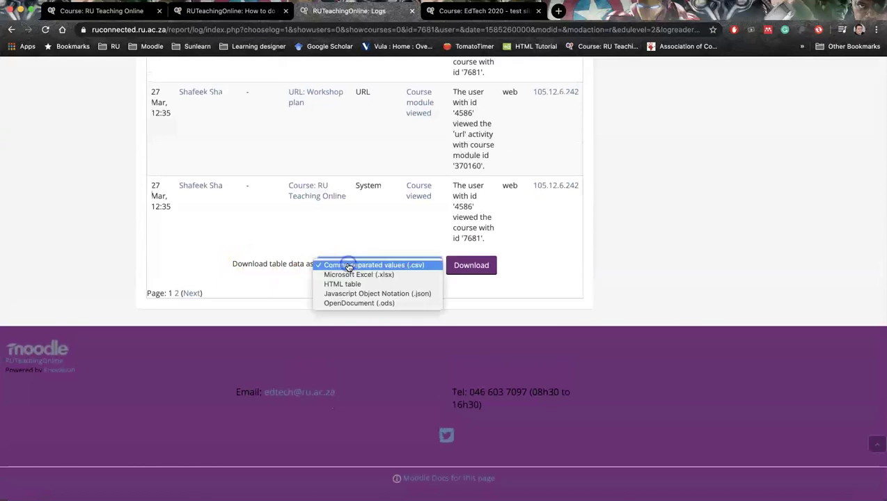
pyautogui.click(357, 275)
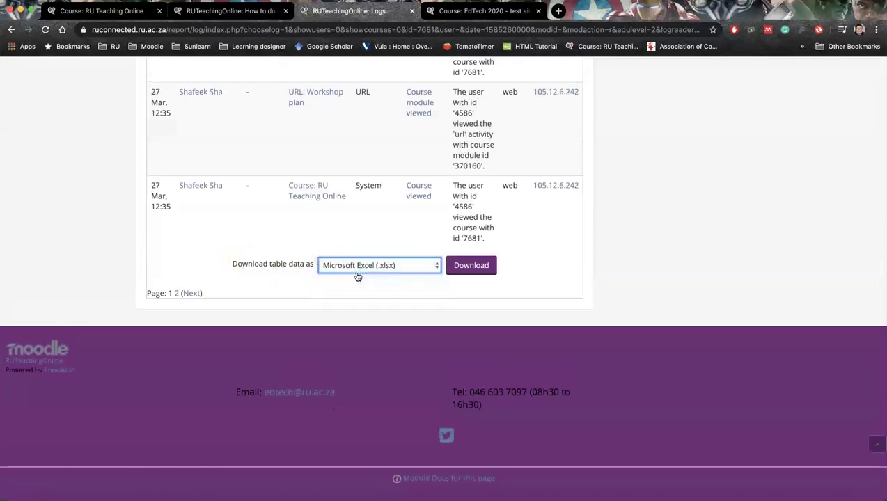
pyautogui.click(453, 266)
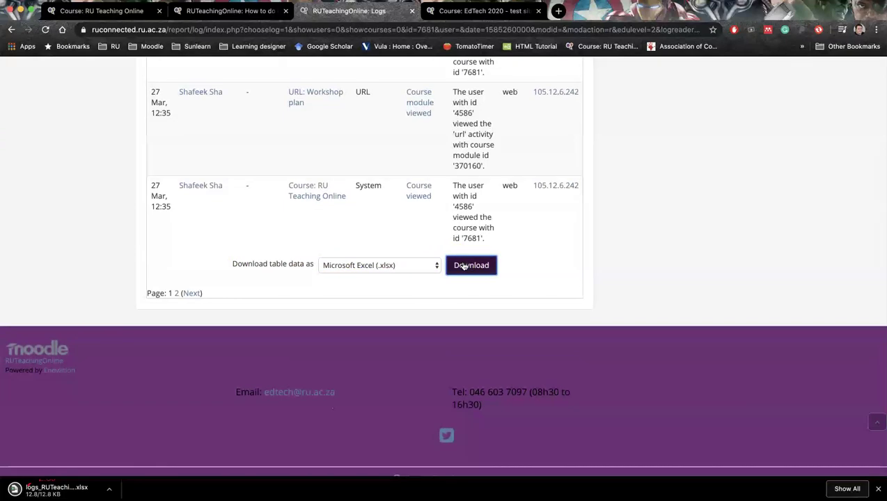
# - Open the downloaded logs_RUTeachingOnline_20200429-0731.xlsx file in Excel
pyautogui.click(79, 480)
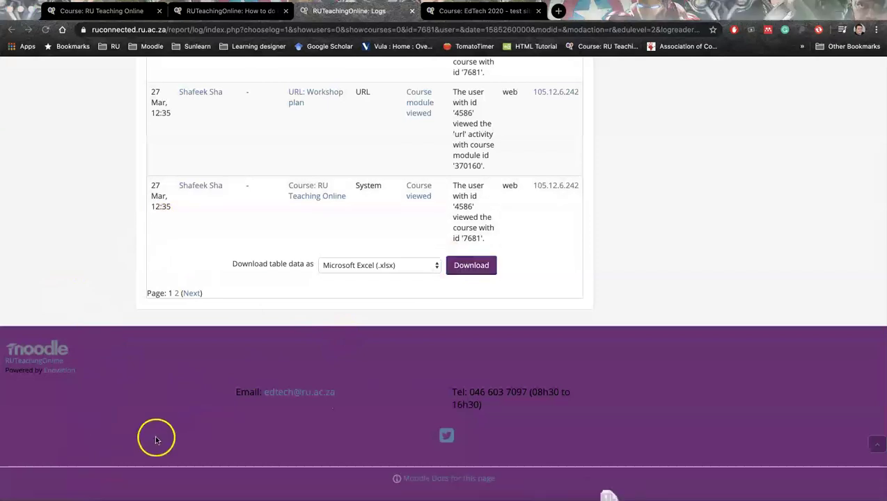
pyautogui.click(610, 491)
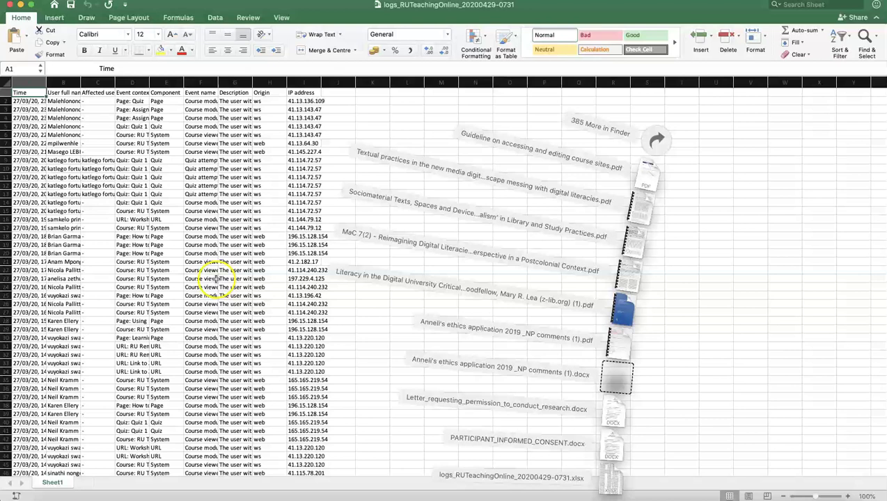
pyautogui.click(209, 278)
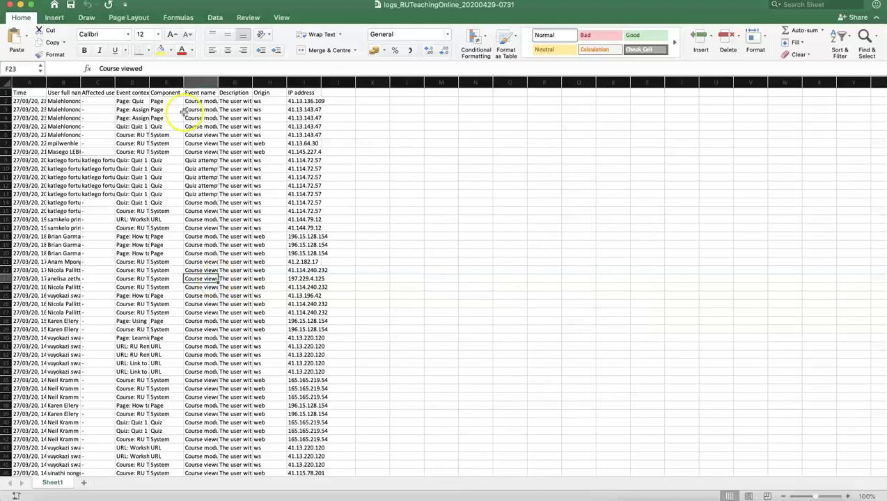
# - Widen the Affected user and User full name columns so the full names fit
pyautogui.moveTo(116, 82); pyautogui.dragTo(218, 81)
pyautogui.moveTo(82, 82); pyautogui.dragTo(148, 81)
pyautogui.scroll(-2, 202, 154)
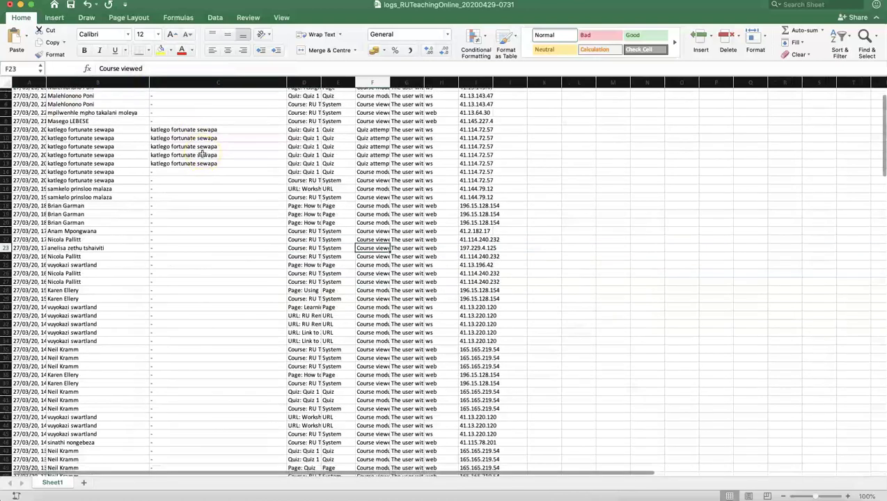
pyautogui.scroll(2, 203, 154)
# - Examine the Component column to see which activity type each log entry belongs to, checking cells in rows 2, 7, 12 and 16
pyautogui.click(306, 101)
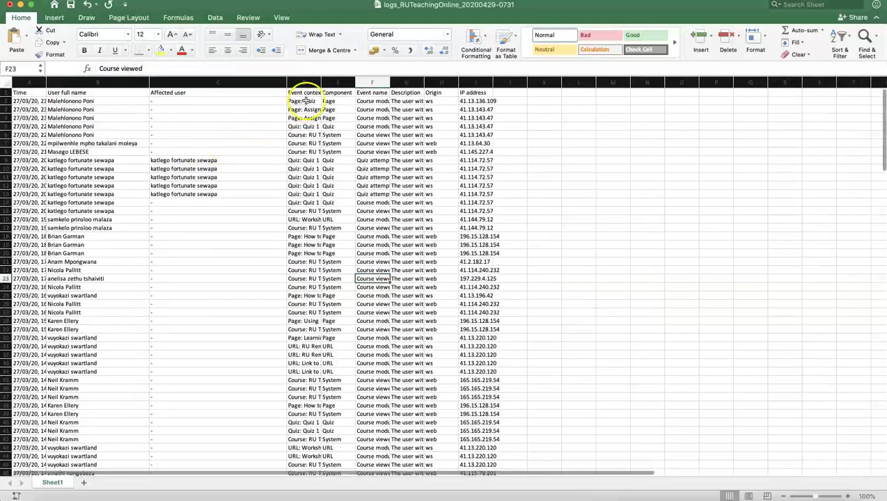
pyautogui.press('Tab')
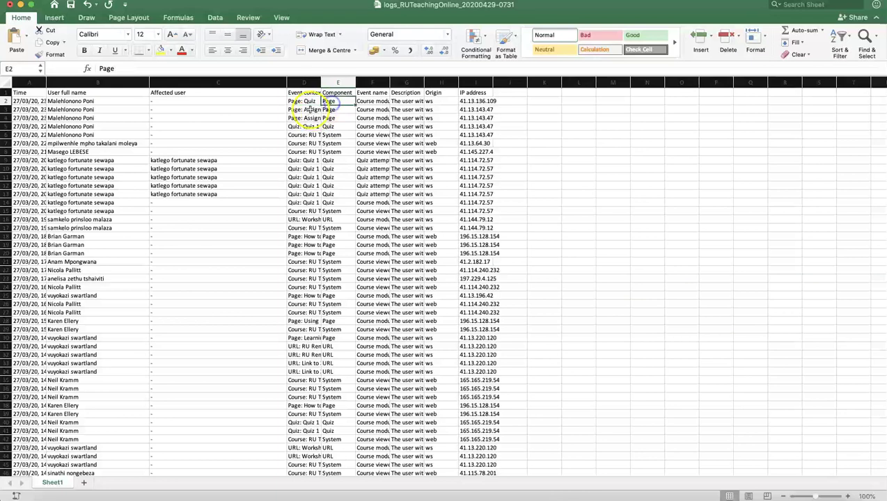
pyautogui.click(332, 143)
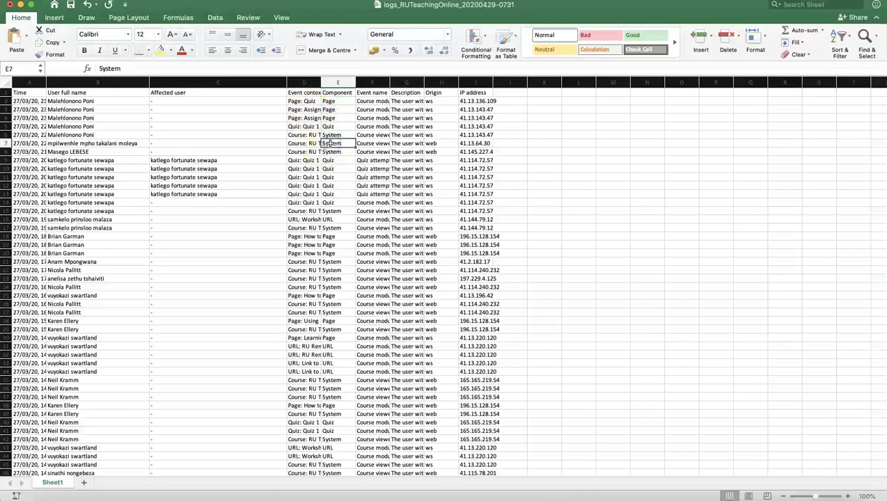
pyautogui.click(331, 186)
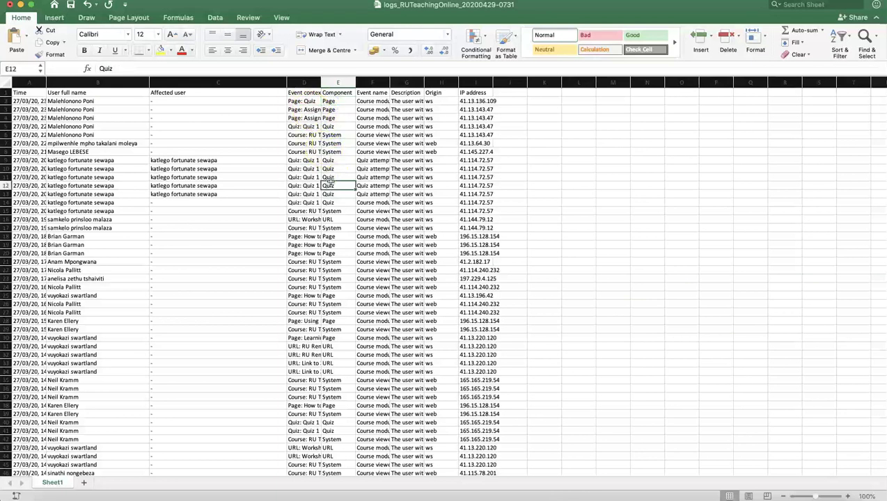
pyautogui.scroll(-2, 329, 180)
pyautogui.click(323, 174)
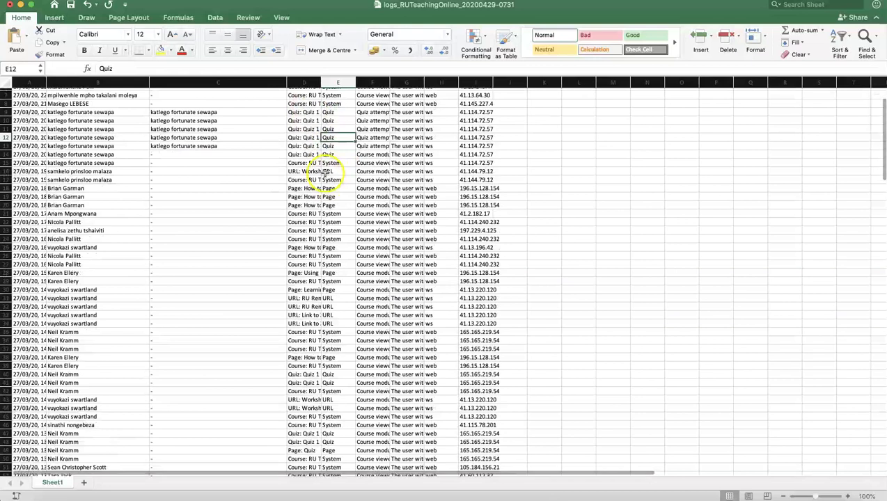
pyautogui.click(328, 170)
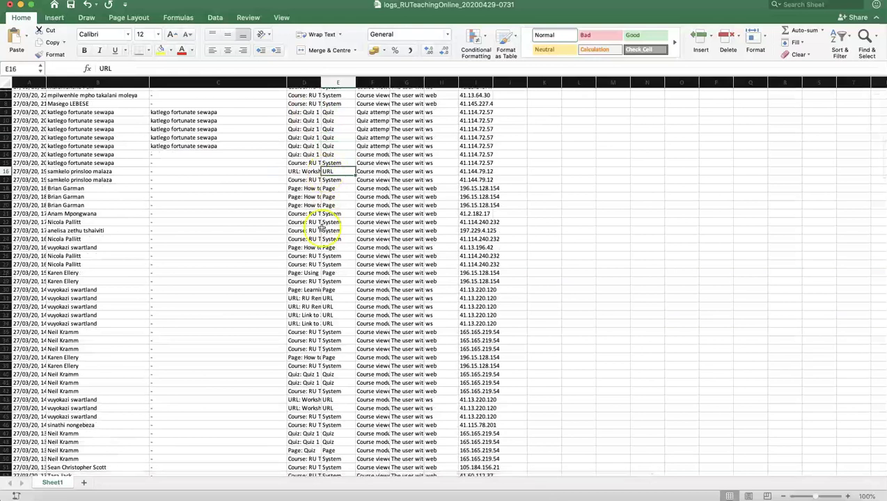
pyautogui.scroll(-1, 324, 205)
pyautogui.scroll(-5, 327, 184)
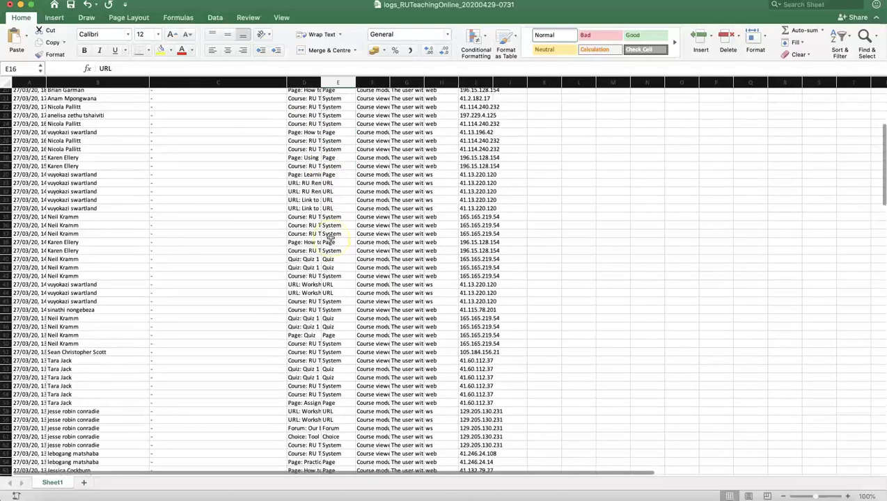
pyautogui.scroll(-1, 330, 237)
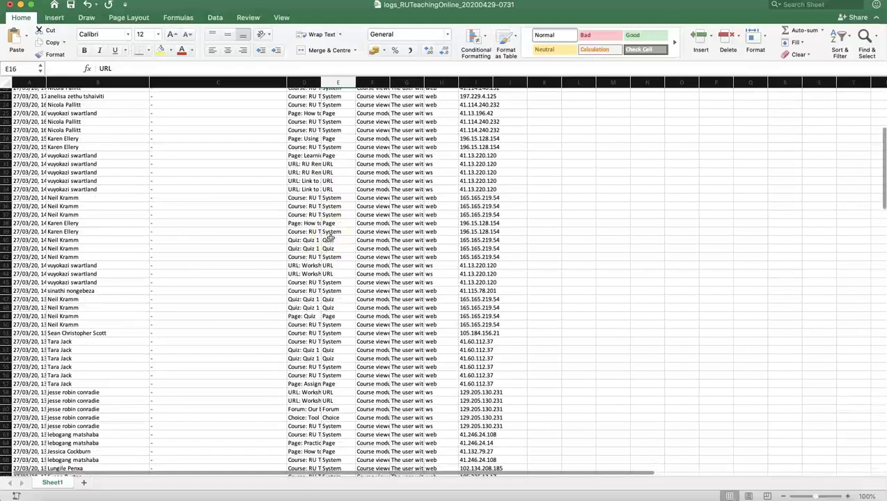
# - Select row 35 and look through the logged user activity further down the sheet, returning to the first row
pyautogui.click(5, 198)
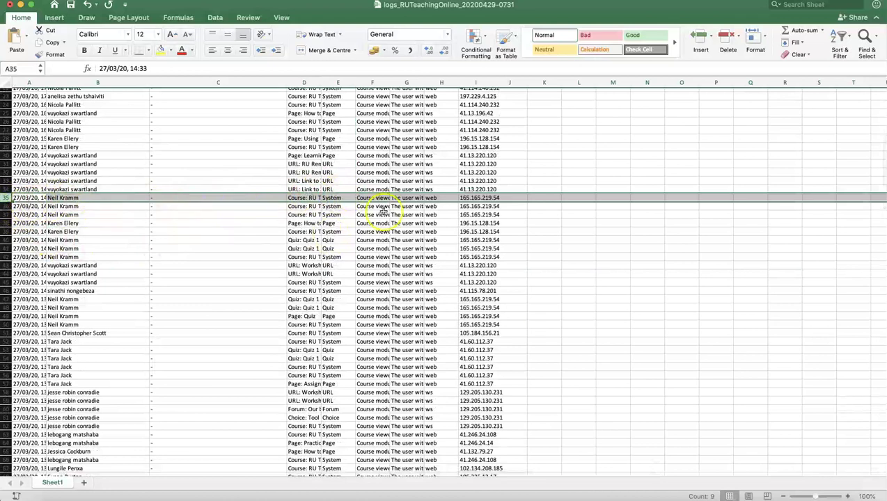
pyautogui.scroll(-2, 273, 220)
pyautogui.scroll(-3, 273, 220)
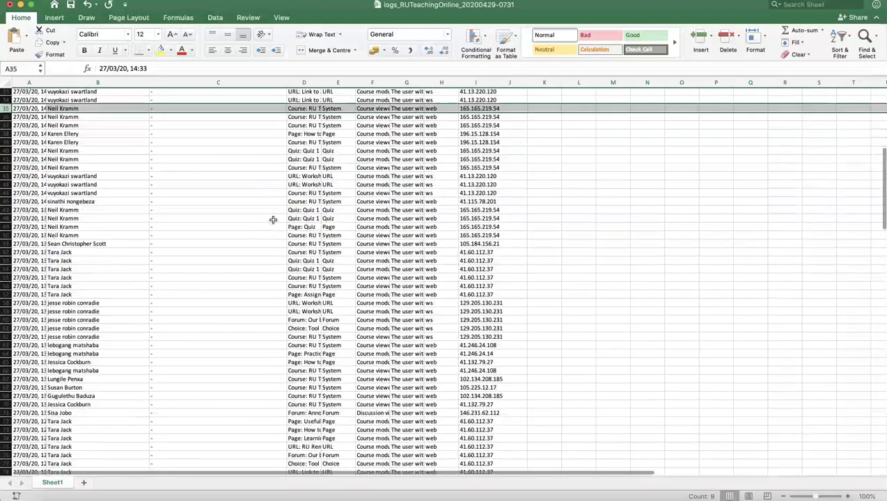
pyautogui.scroll(-3, 273, 220)
pyautogui.scroll(-3, 273, 220)
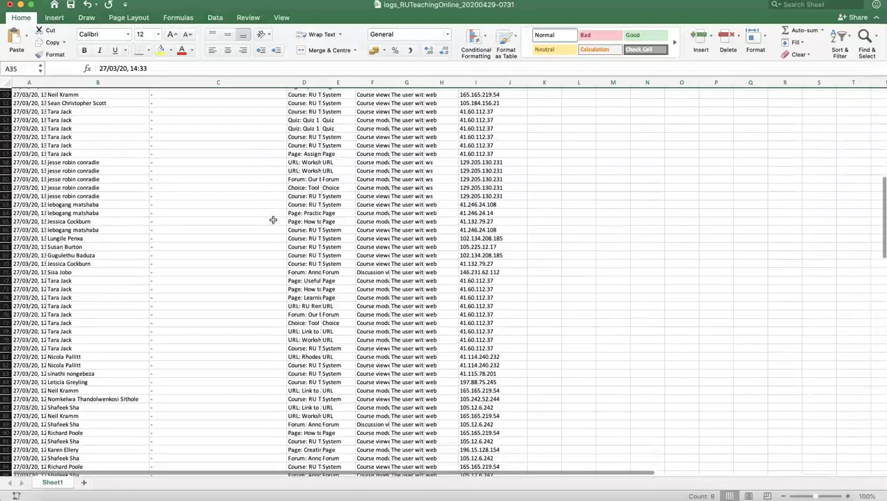
pyautogui.scroll(-3, 273, 220)
pyautogui.scroll(-5, 273, 220)
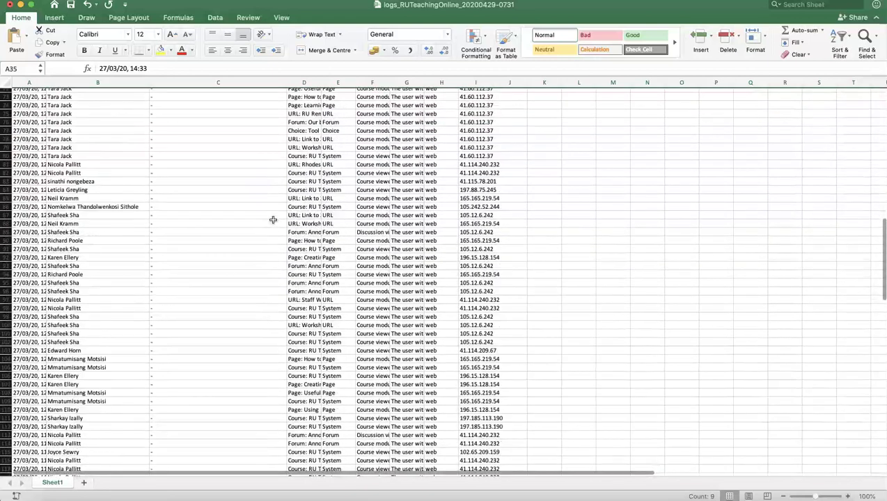
pyautogui.scroll(-1, 273, 220)
pyautogui.scroll(7, 183, 243)
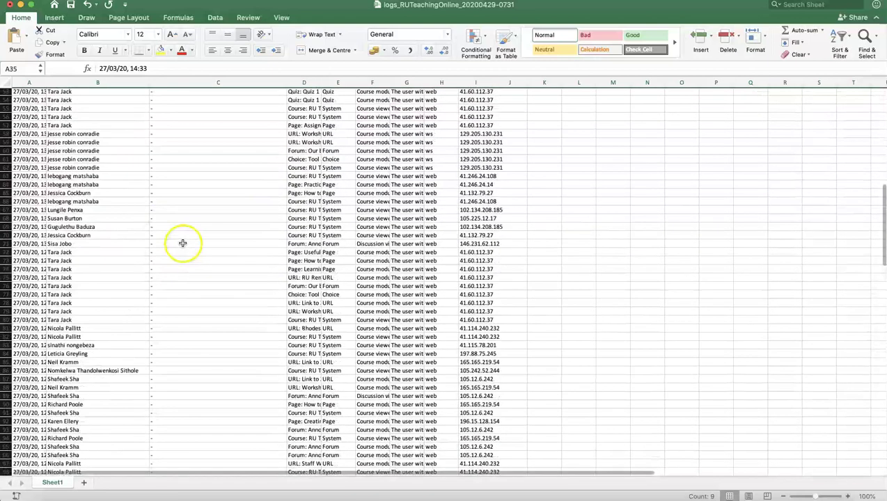
pyautogui.scroll(15, 182, 243)
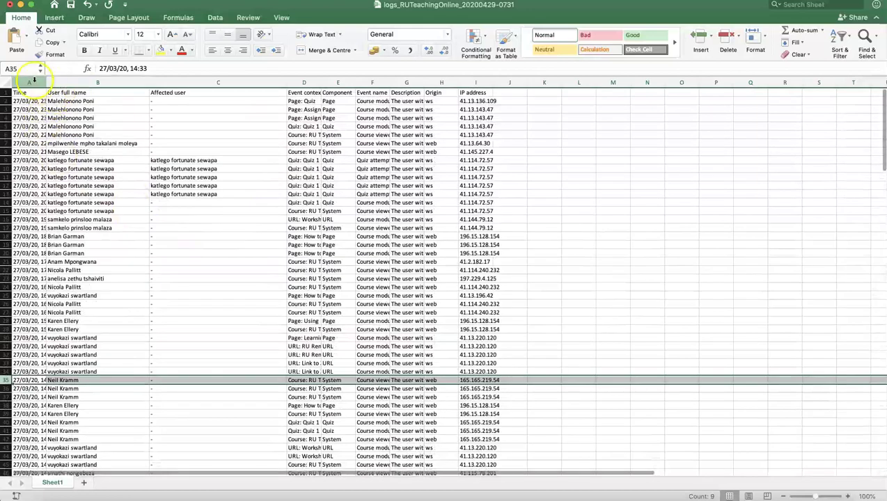
# - Select all the log data columns from Time (A) to IP address (I)
pyautogui.moveTo(33, 79); pyautogui.dragTo(167, 100)
pyautogui.click(472, 80)
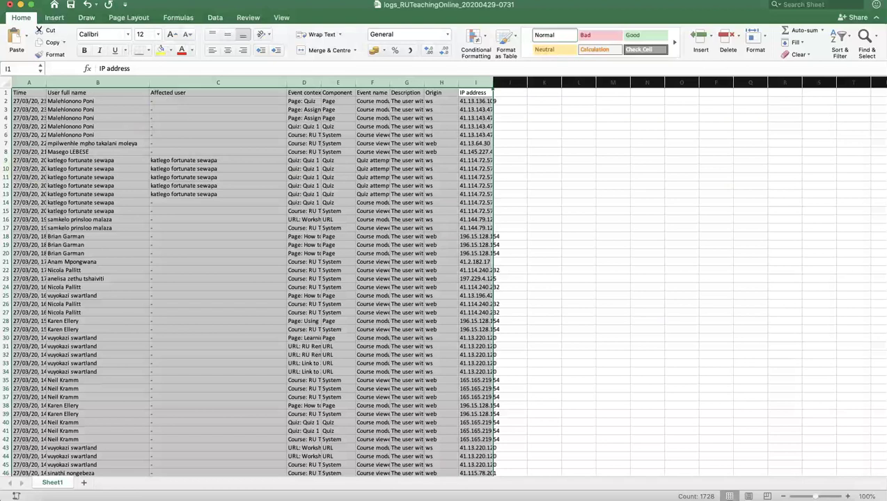
pyautogui.click(23, 480)
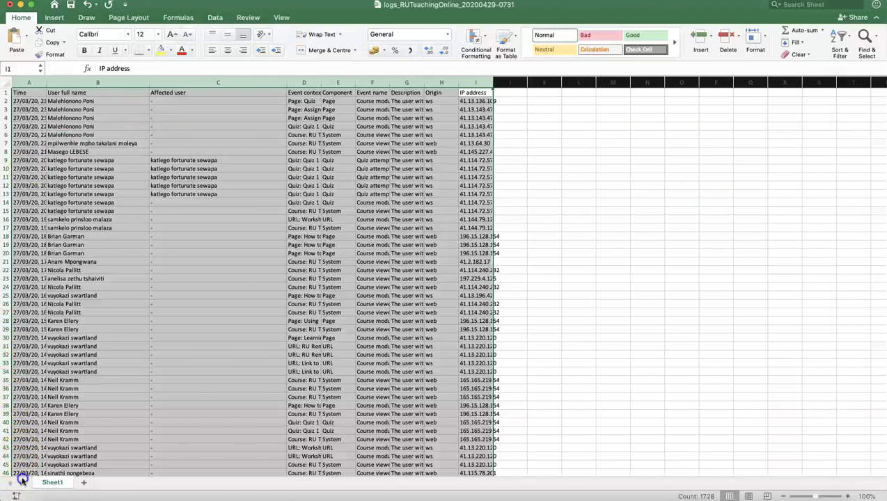